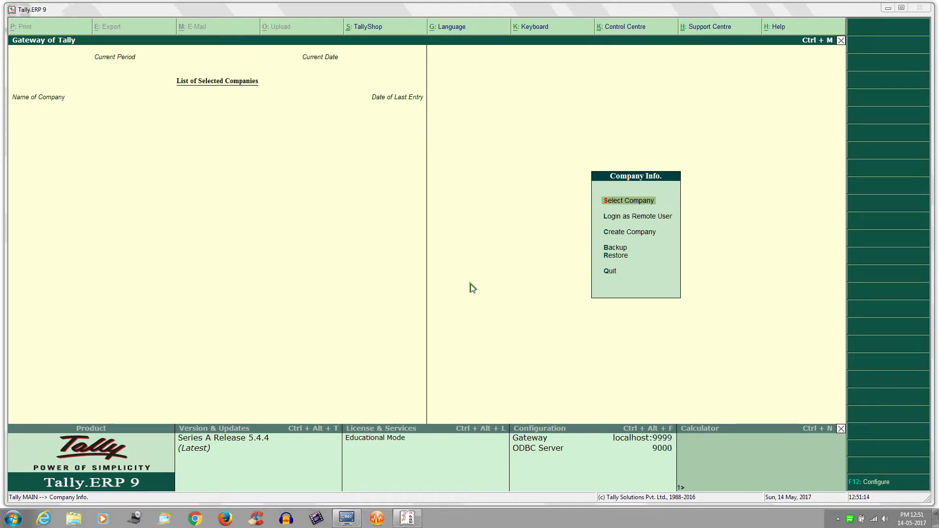
Enter the Company Creation form from the Company Info menu.
key(Return)
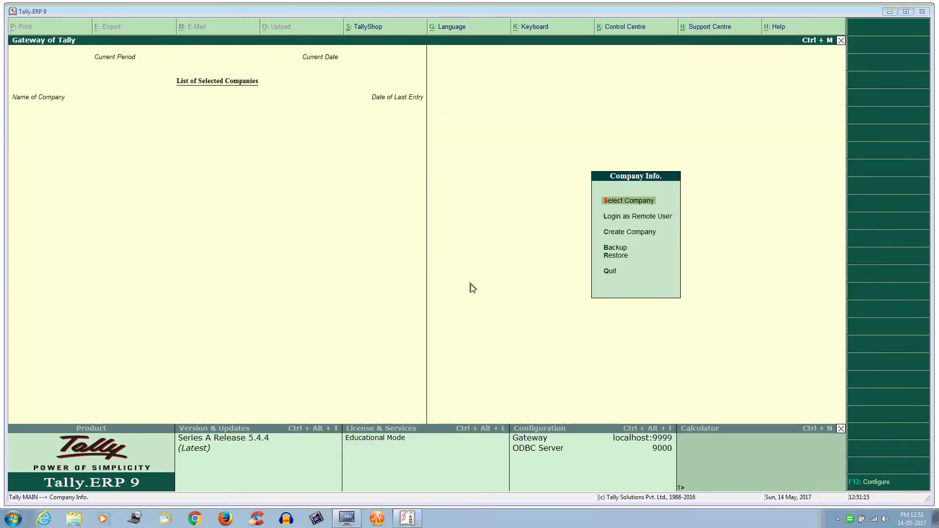
Name the company Sansacademy and keep Sansacademy as the mailing name.
click(614, 235)
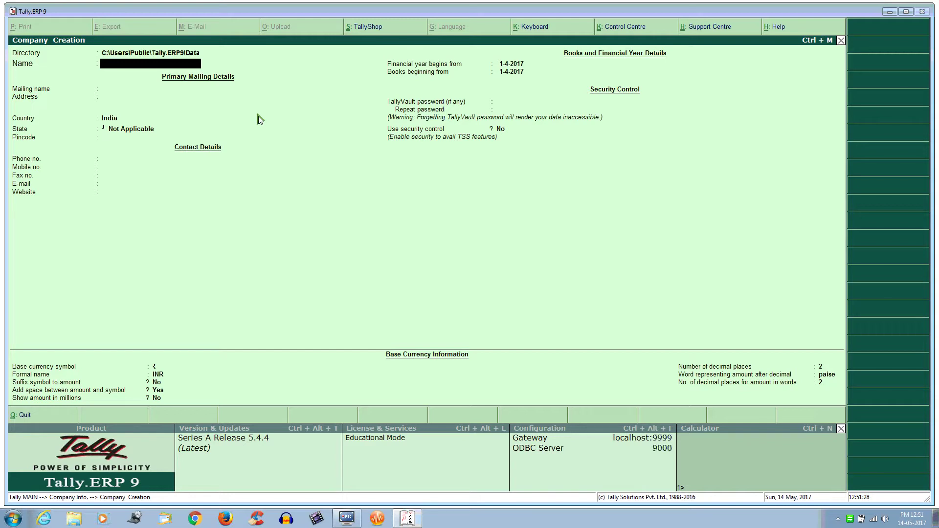
text(San)
text(saca)
text(d)
text(emy)
key(Return)
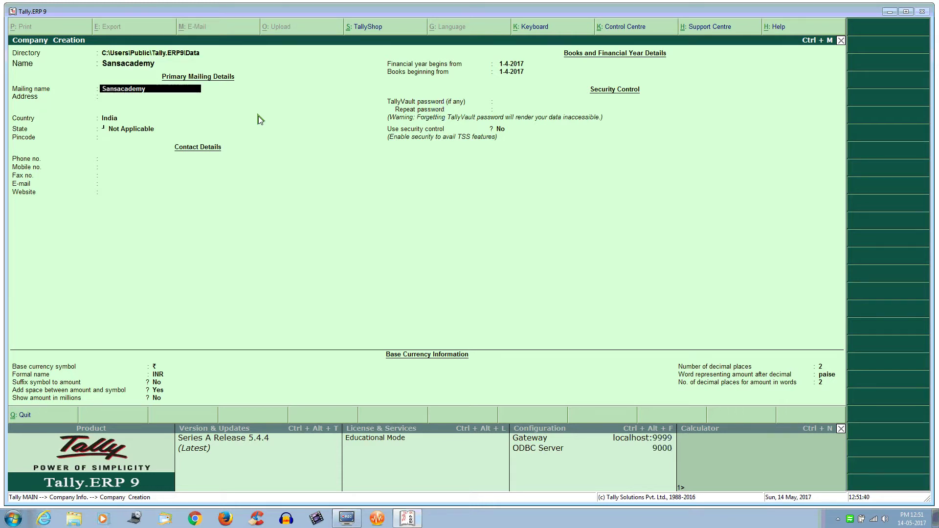
key(Return)
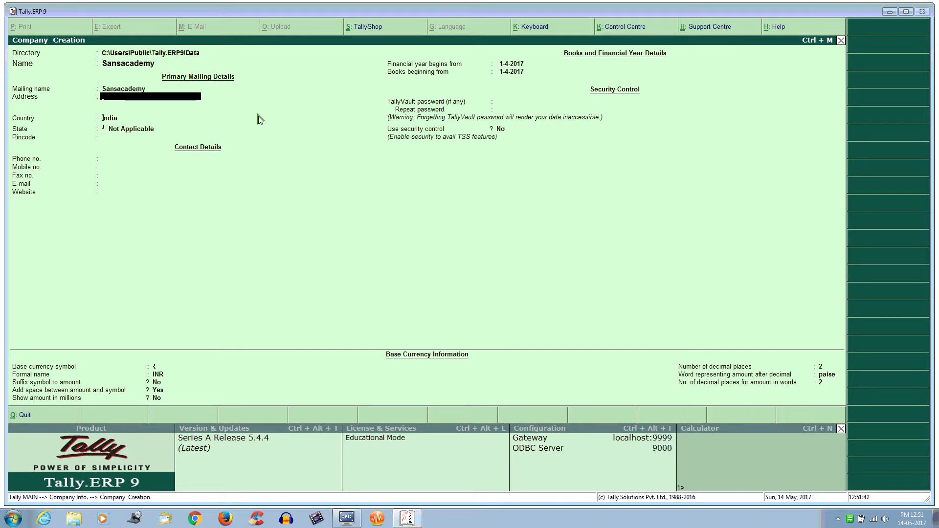
Leave the address blank, confirm India as country and Not Applicable as state.
key(Return)
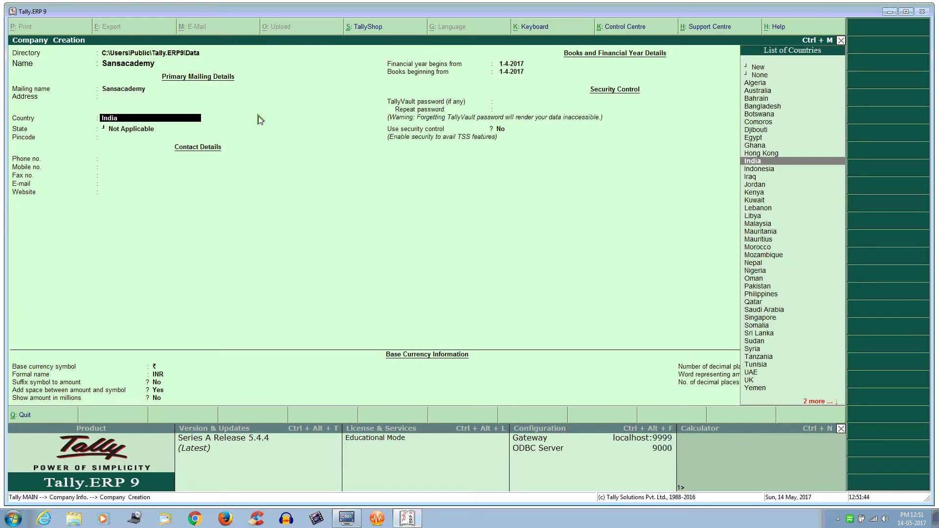
key(Return)
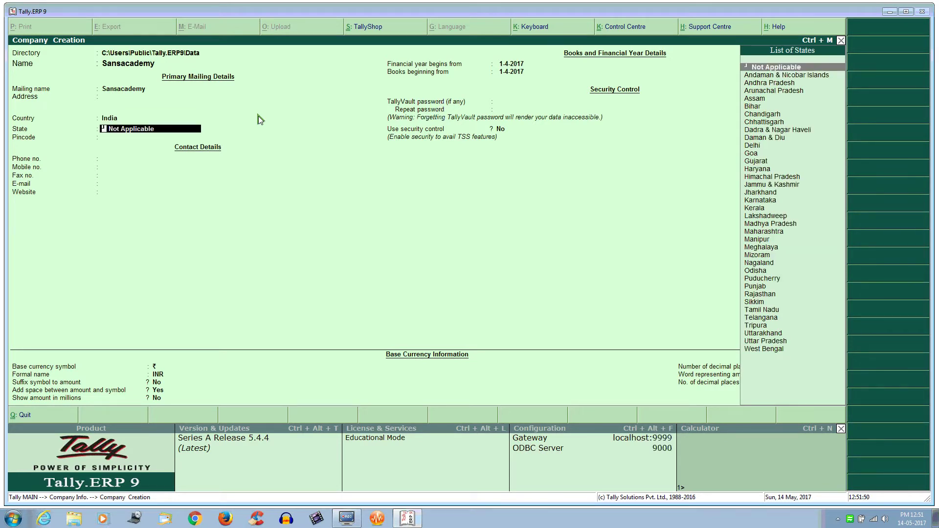
key(BackSpace)
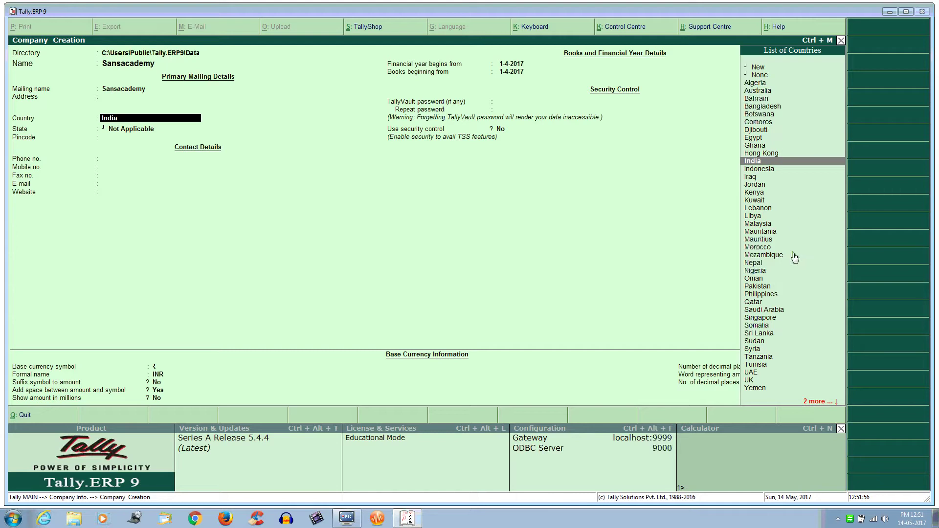
click(763, 162)
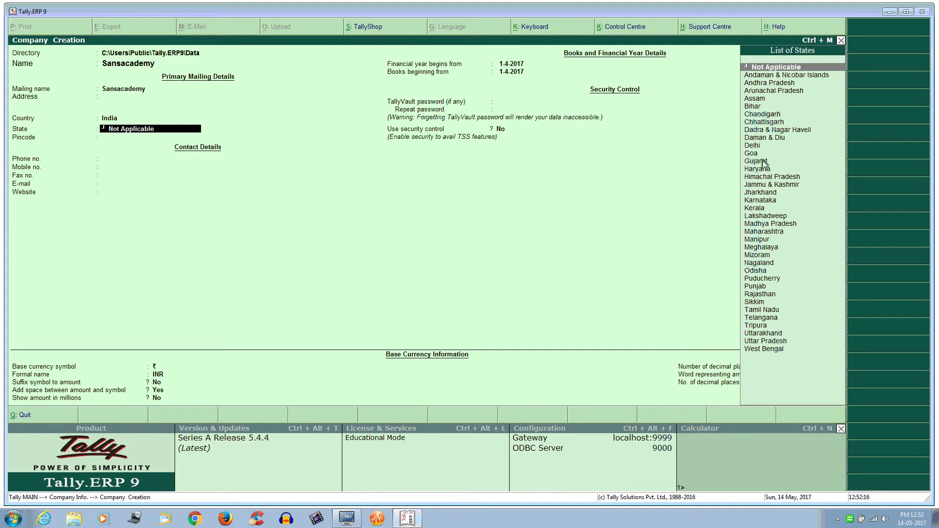
key(Return)
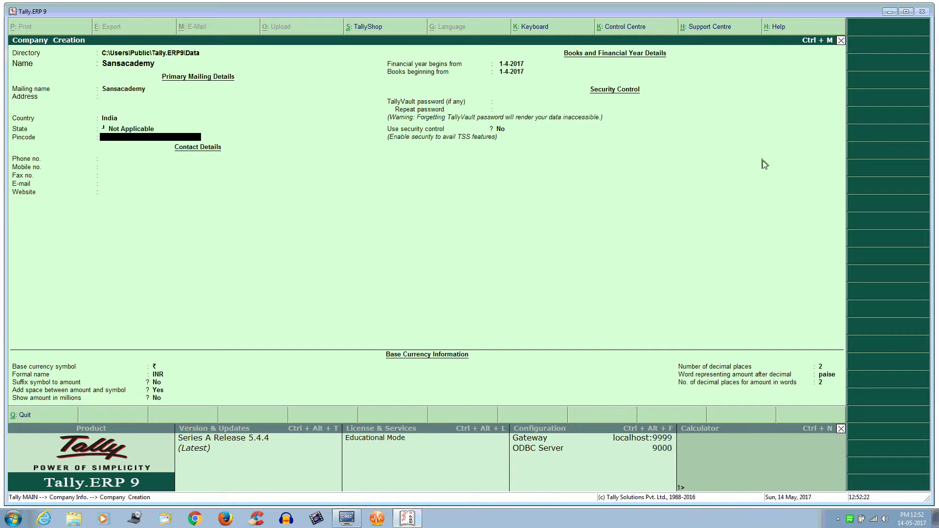
Leave pincode, phone, mobile, fax, e-mail and website blank, reaching the financial year.
key(Return)
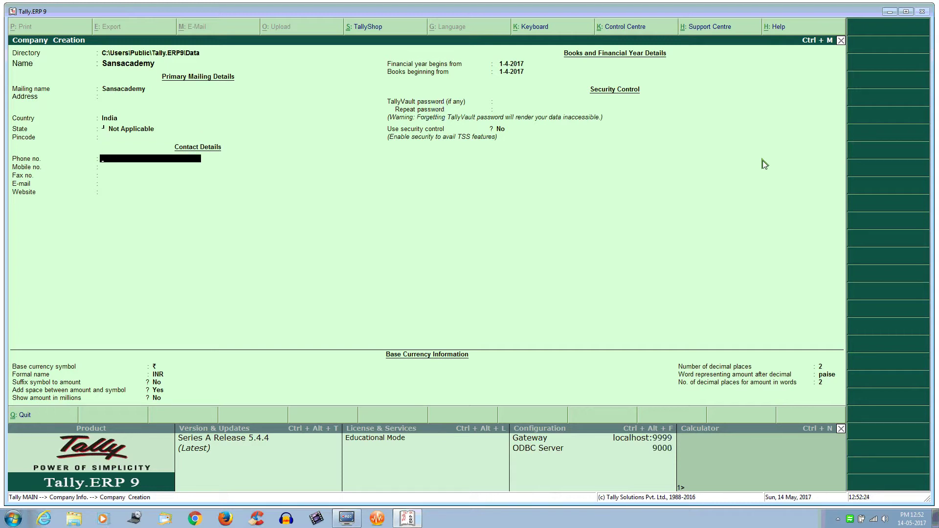
key(Return)
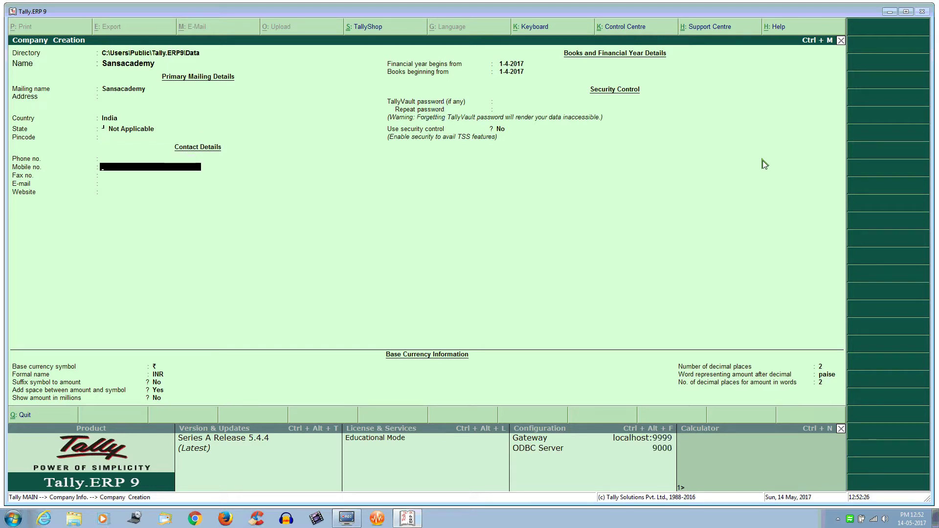
key(BackSpace)
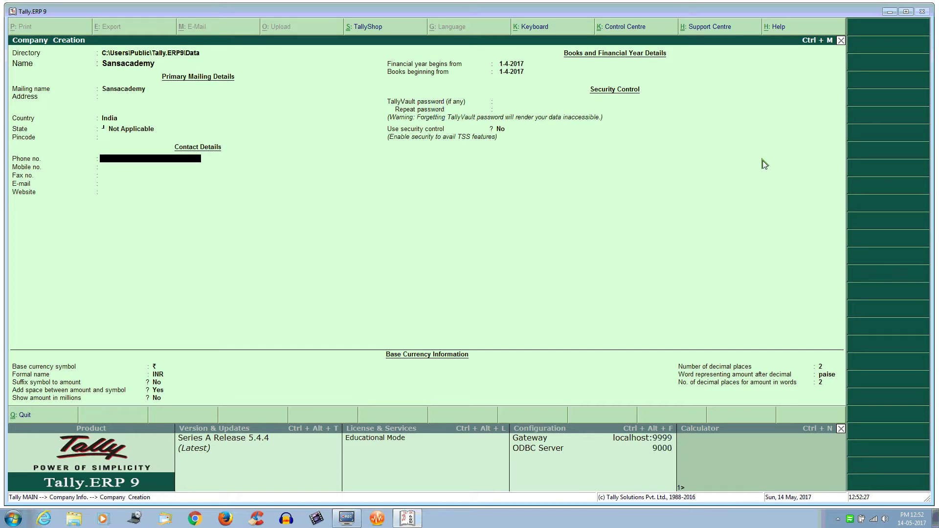
key(Return)
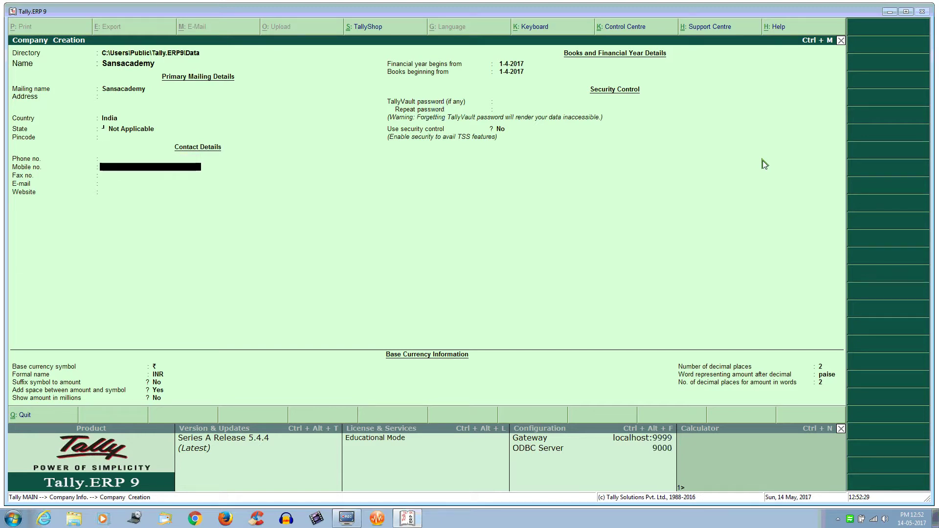
key(Return)
key(Return)
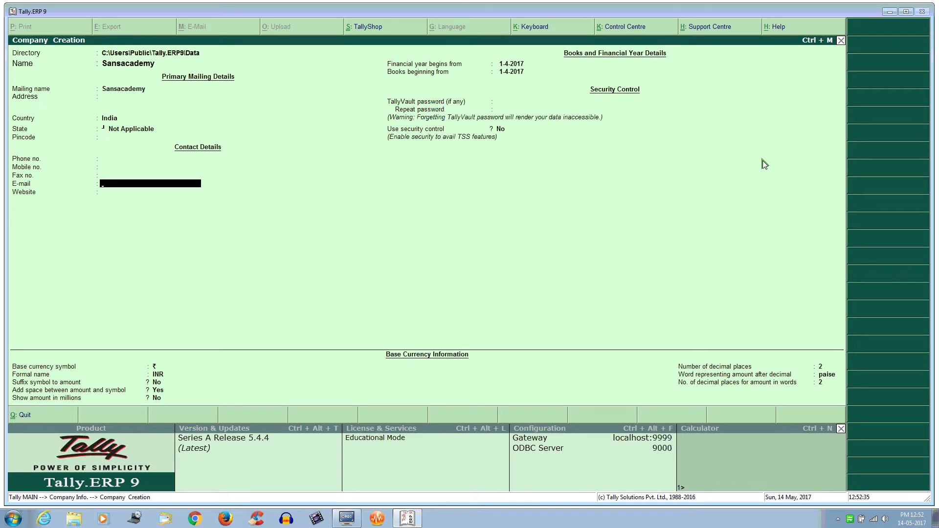
key(Return)
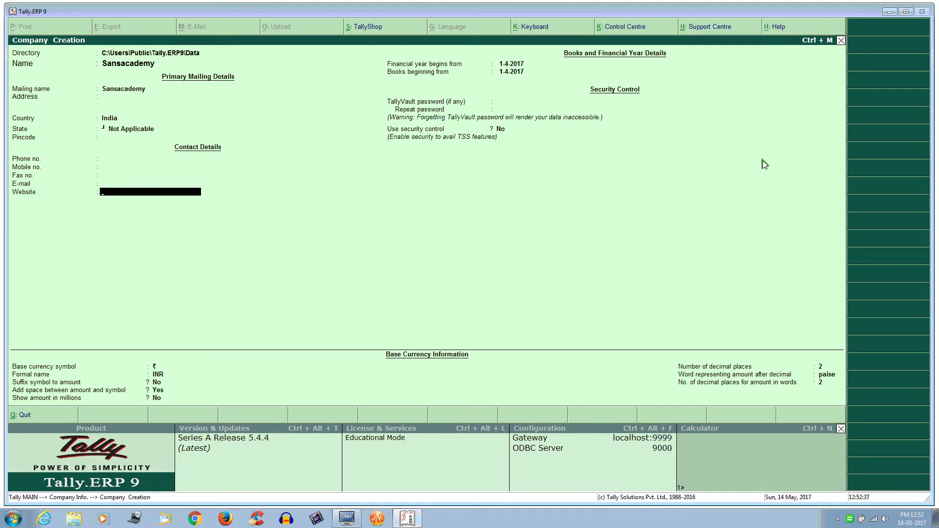
key(Return)
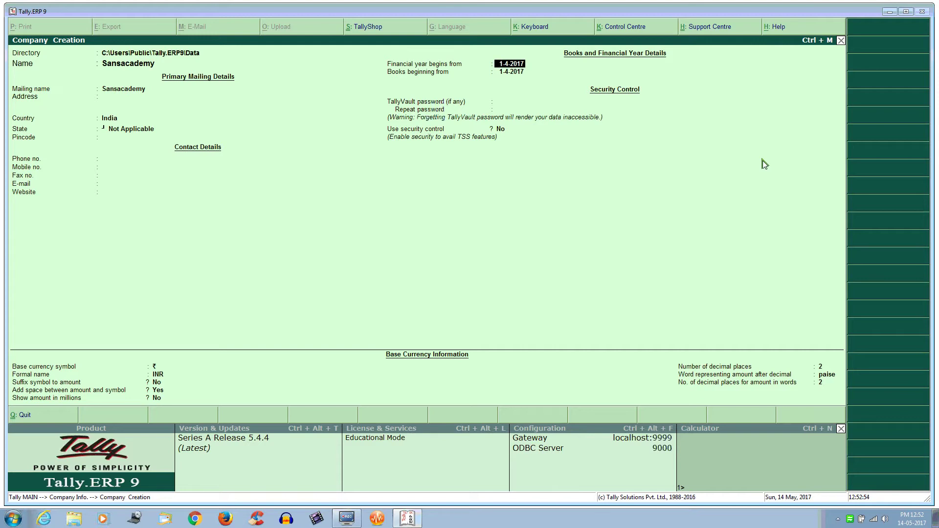
Accept 1-4-2017 for both dates, no TallyVault password, and security control No.
key(Return)
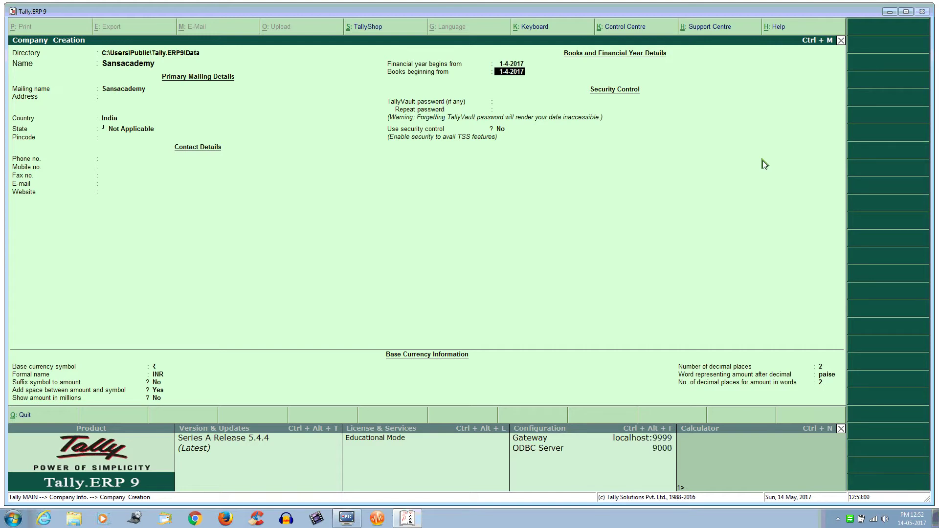
key(Return)
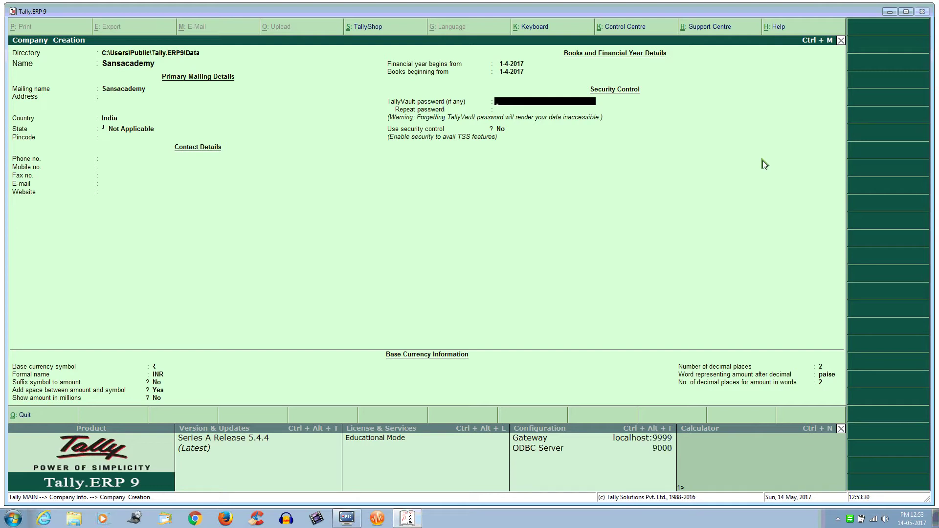
key(Return)
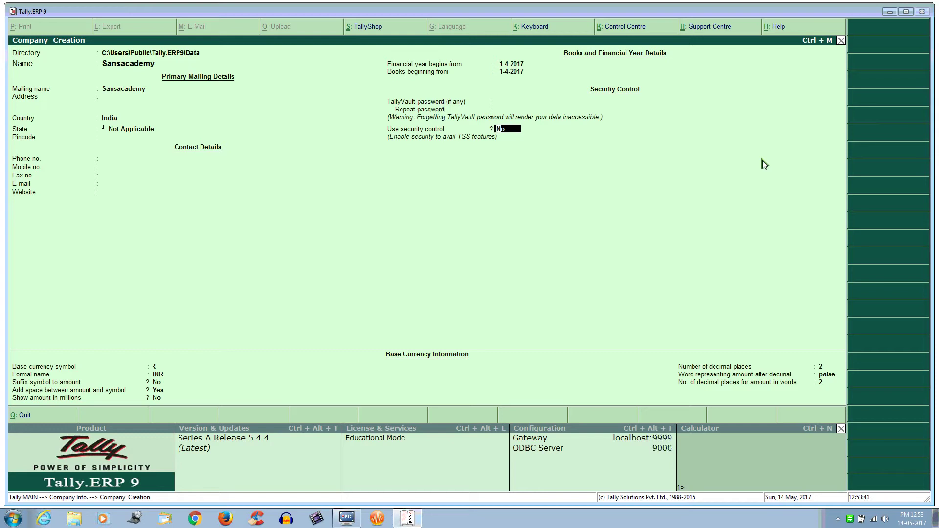
key(Return)
Keep INR currency defaults, set 3 decimal places with paise, reaching the Accept prompt.
key(Return)
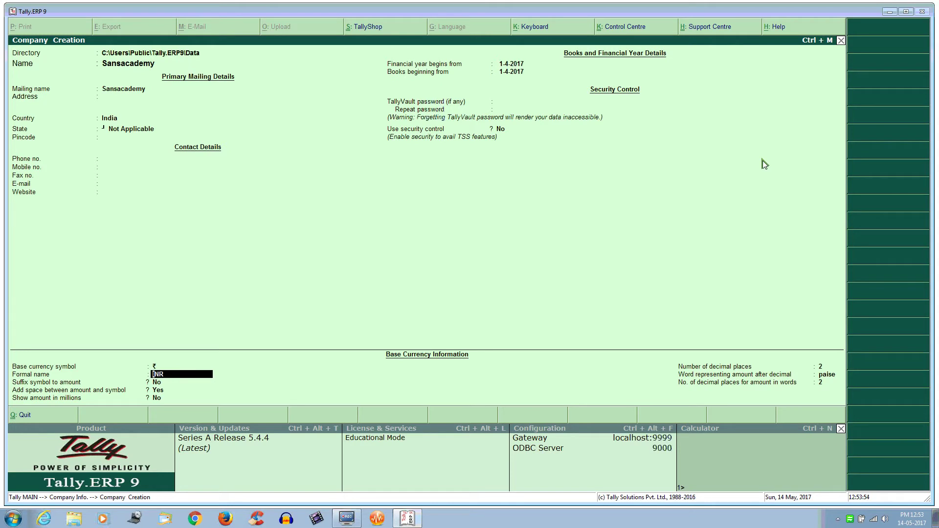
key(Return)
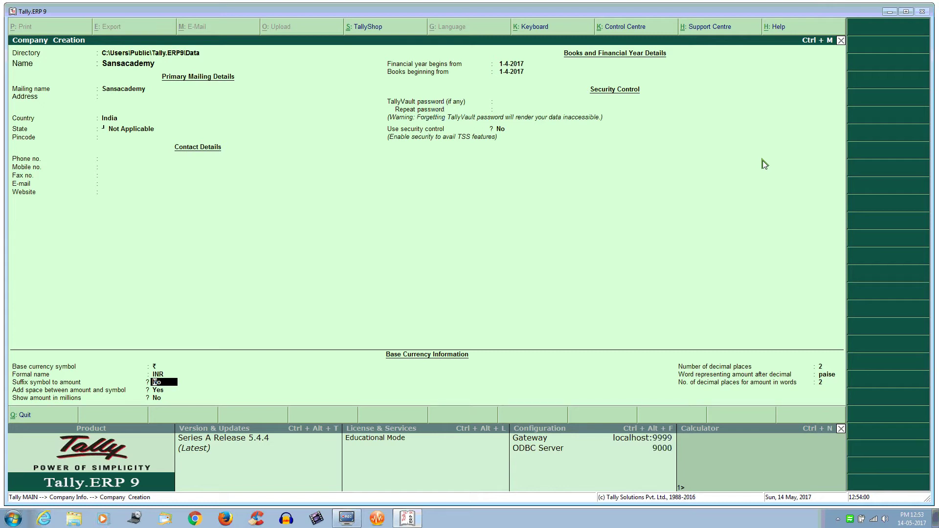
key(Return)
key(Return)
key(Return)
text(3)
key(Return)
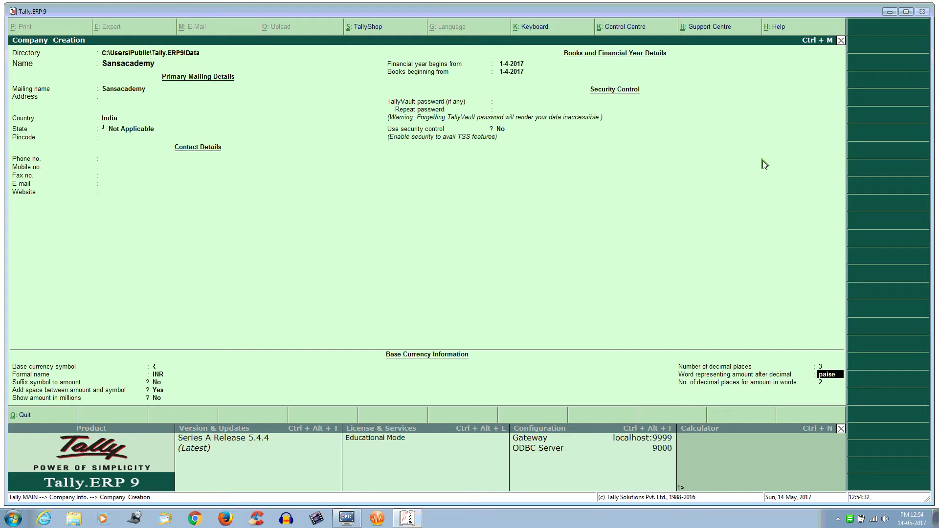
key(Return)
key(Return)
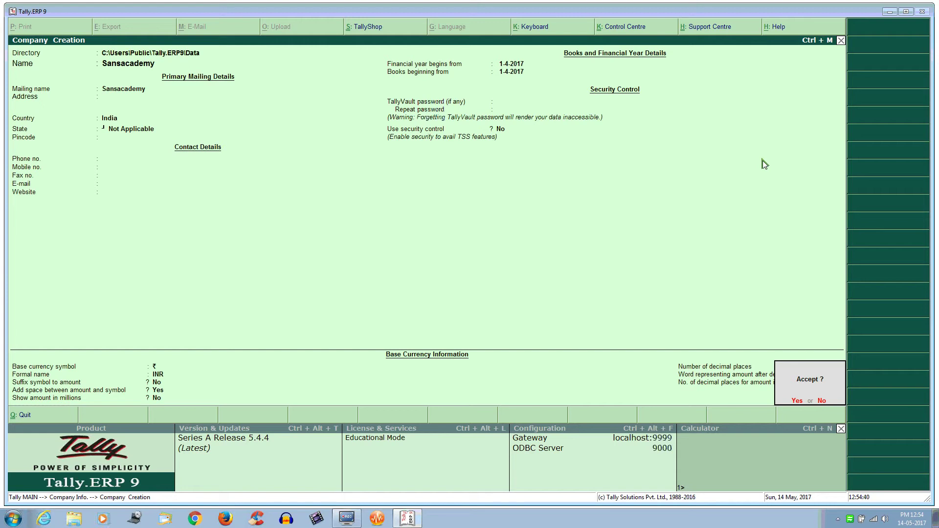
Answer Yes to save Sansacademy and return to the Gateway of Tally.
key(Return)
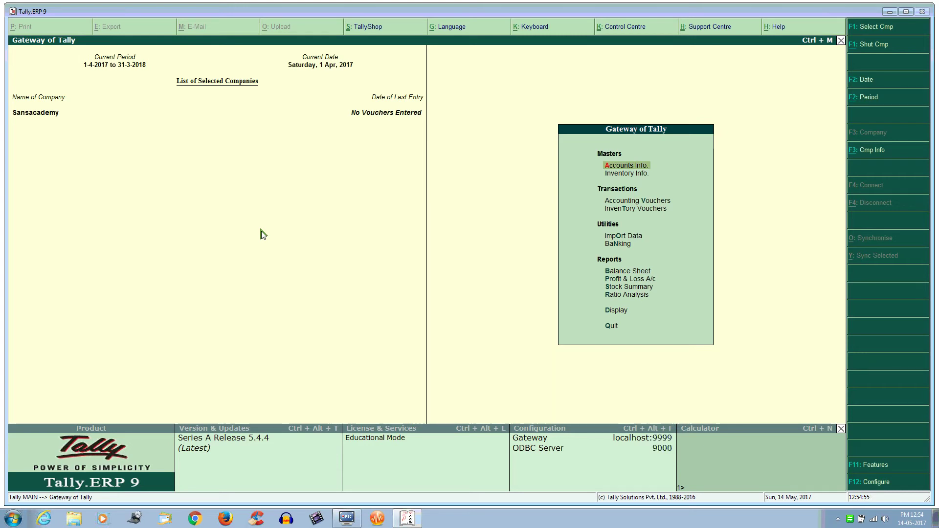
Browse the Company Info options and choose Create Company for a second company.
key(alt+F3)
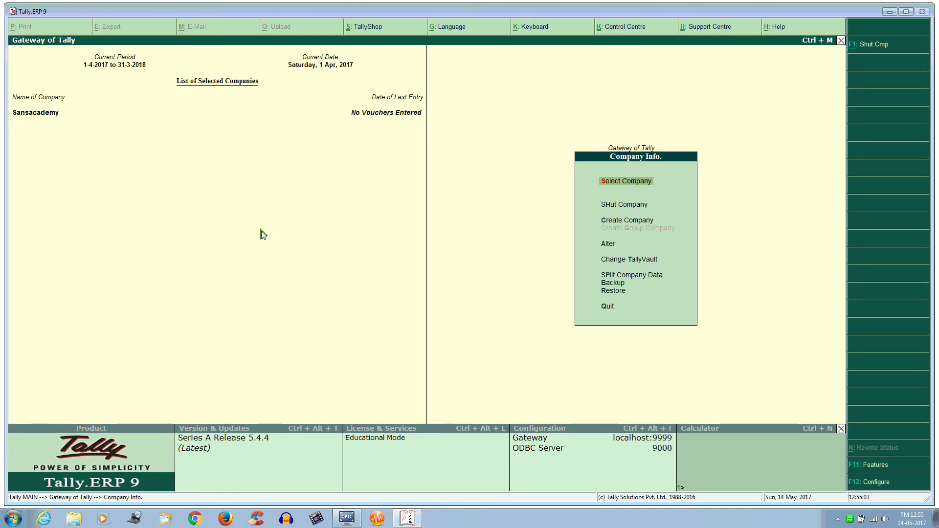
key(Down)
key(Down)
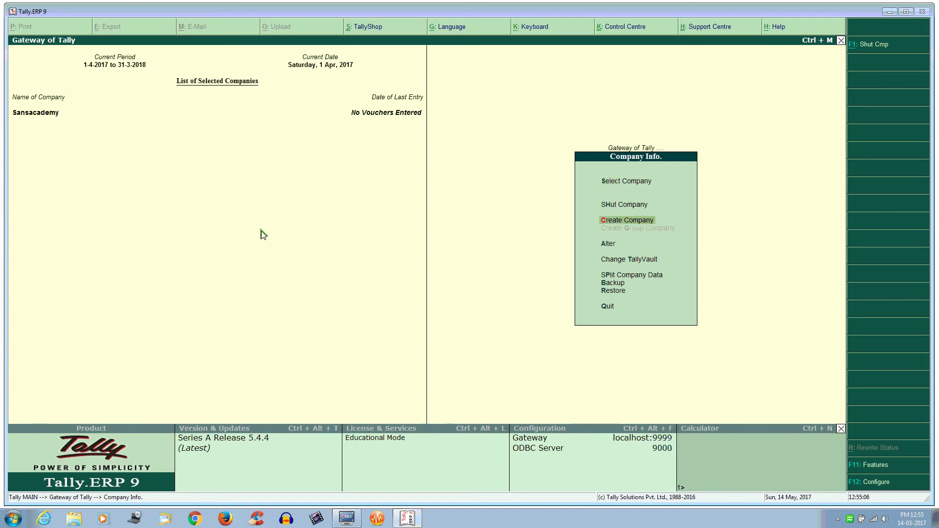
key(Down)
key(Up)
key(Up)
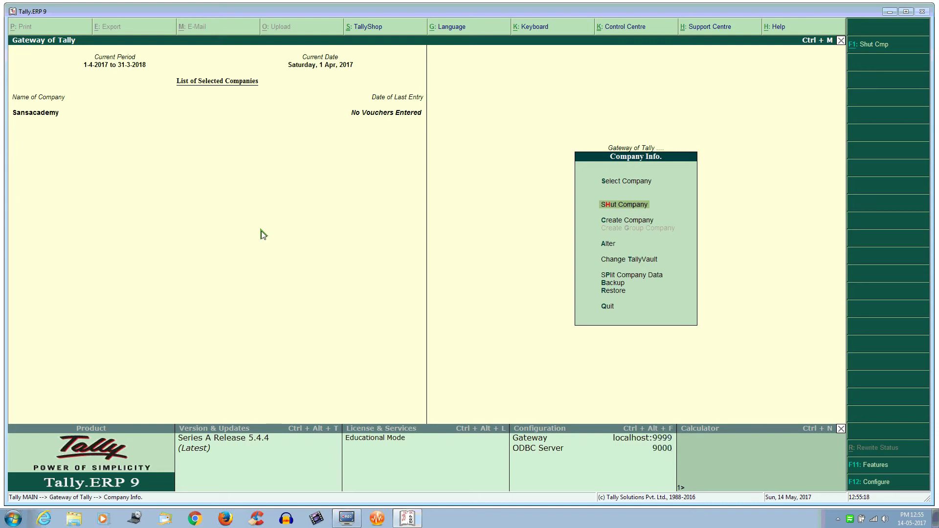
key(Up)
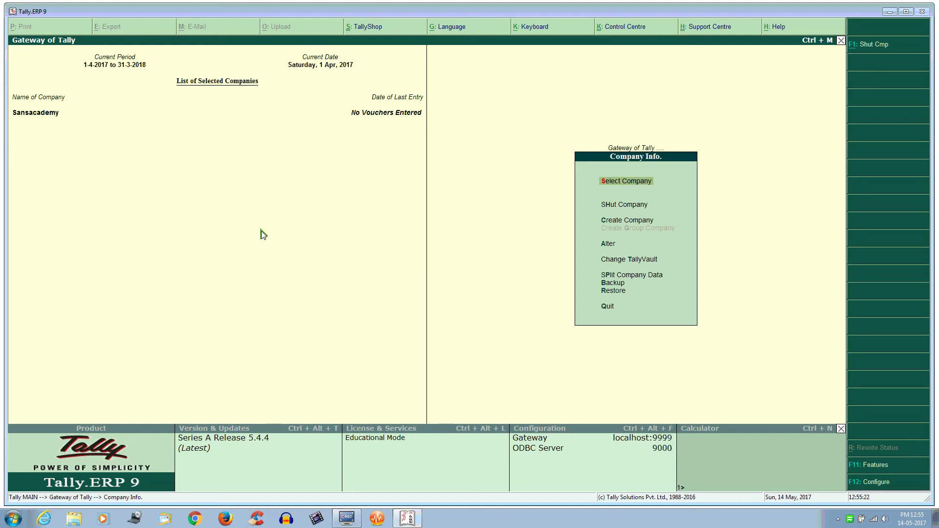
key(Down)
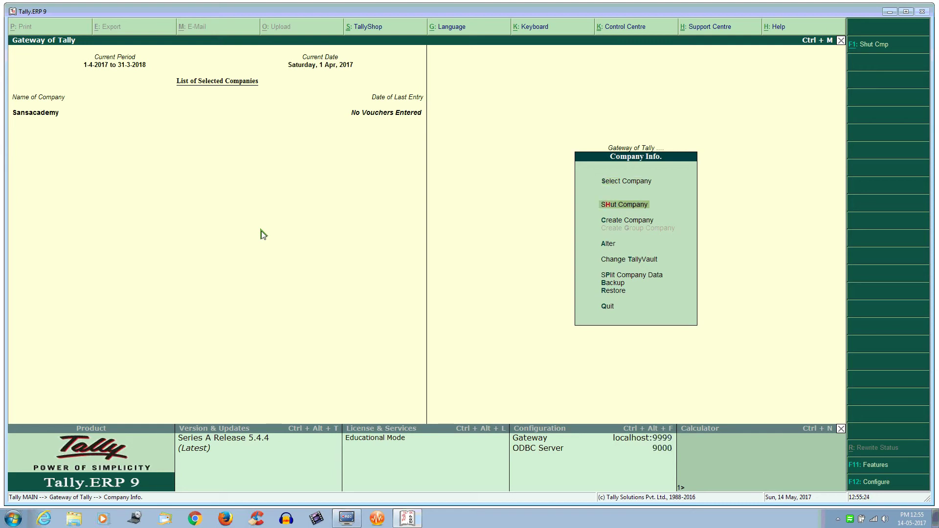
key(Down)
key(Down)
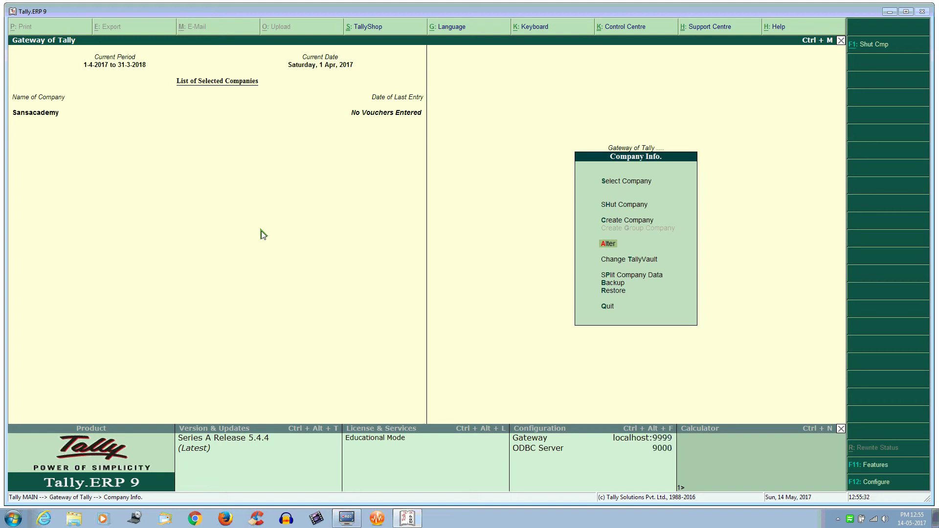
key(Up)
key(Up)
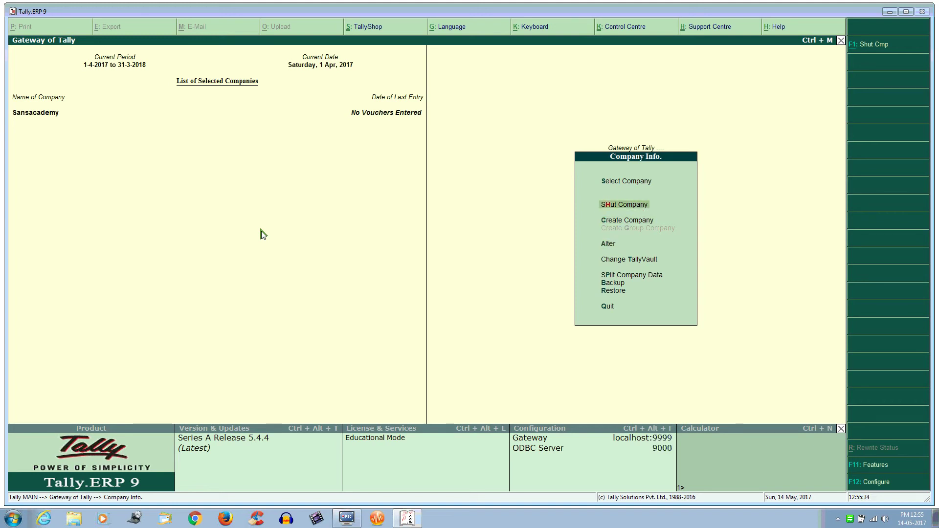
key(Down)
key(Return)
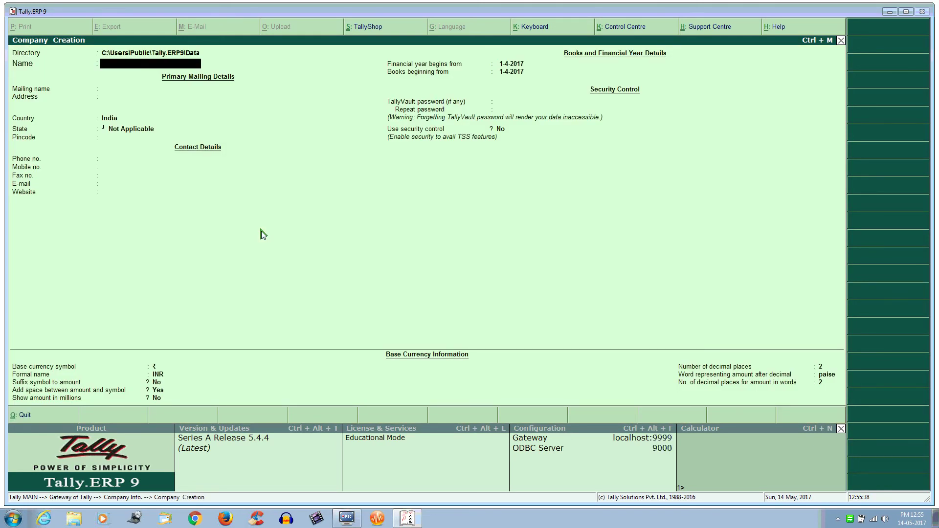
text(Sa)
Name the second company Sa and accept defaults through address, country and contacts.
key(BackSpace)
key(BackSpace)
text(Sa)
key(Return)
key(Return)
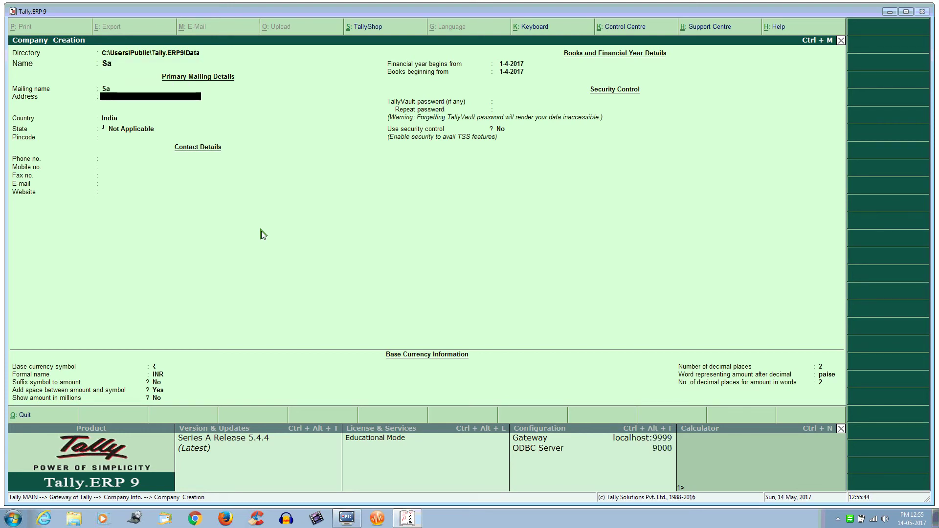
key(Return)
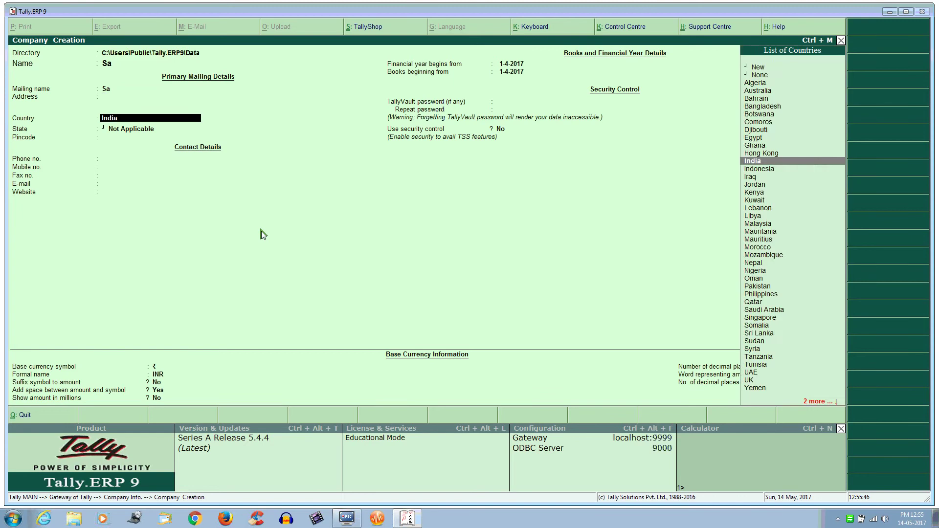
key(Return)
key(Return)
key(Return)
key(Return)
key(Return)
key(Return)
key(Return)
key(Return)
key(Return)
key(Return)
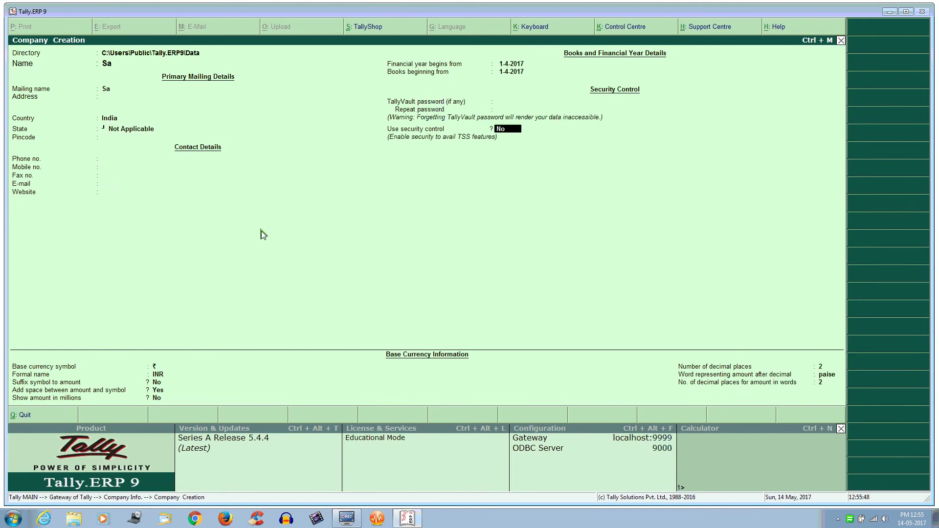
key(Return)
key(Return)
key(Return)
key(Return)
key(Return)
key(Return)
key(Return)
key(Return)
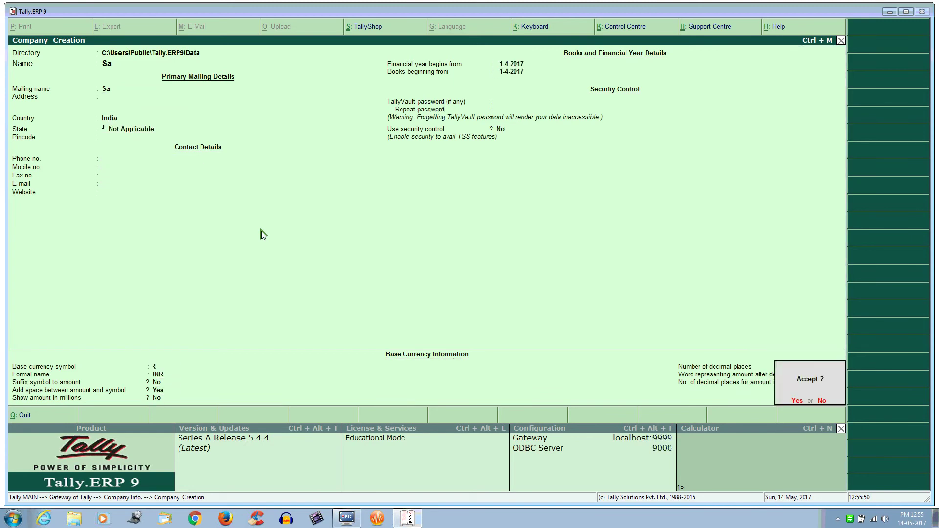
key(Return)
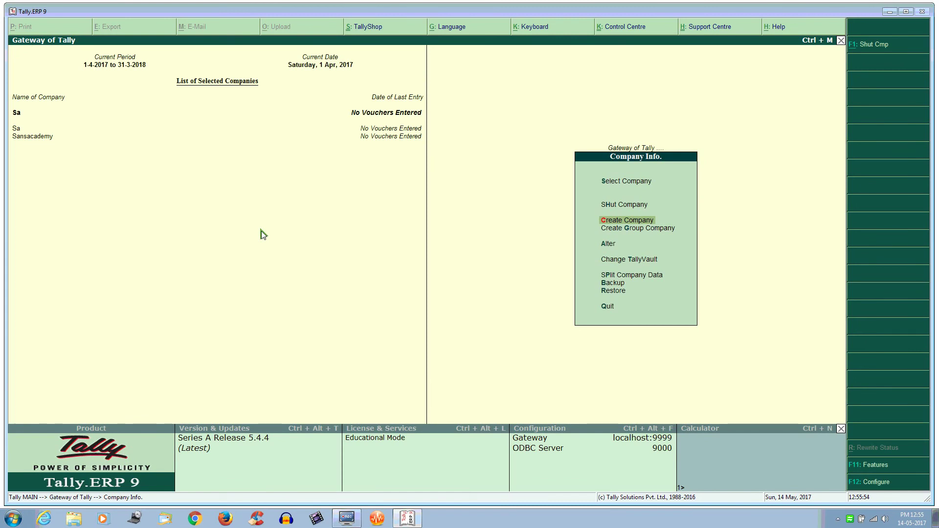
Use Select Company to load Sansacademy from the List of Companies.
key(Up)
key(Up)
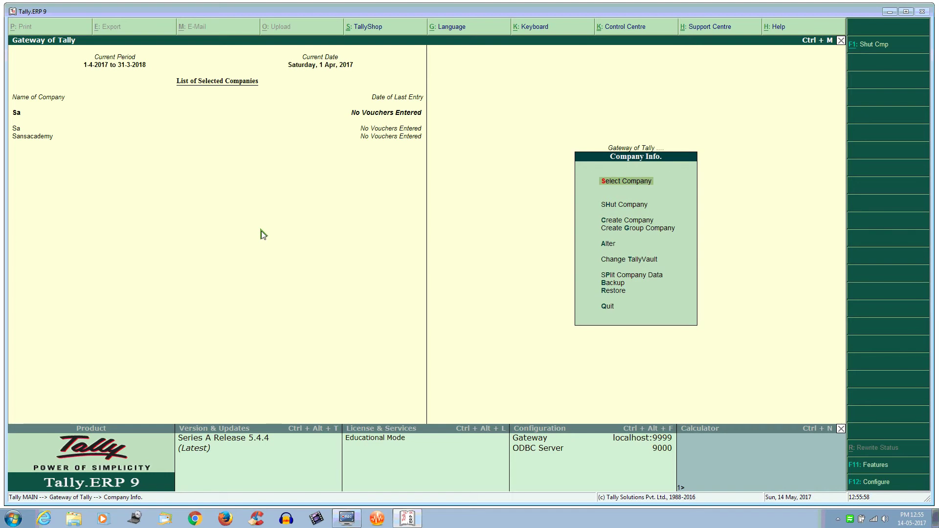
key(Return)
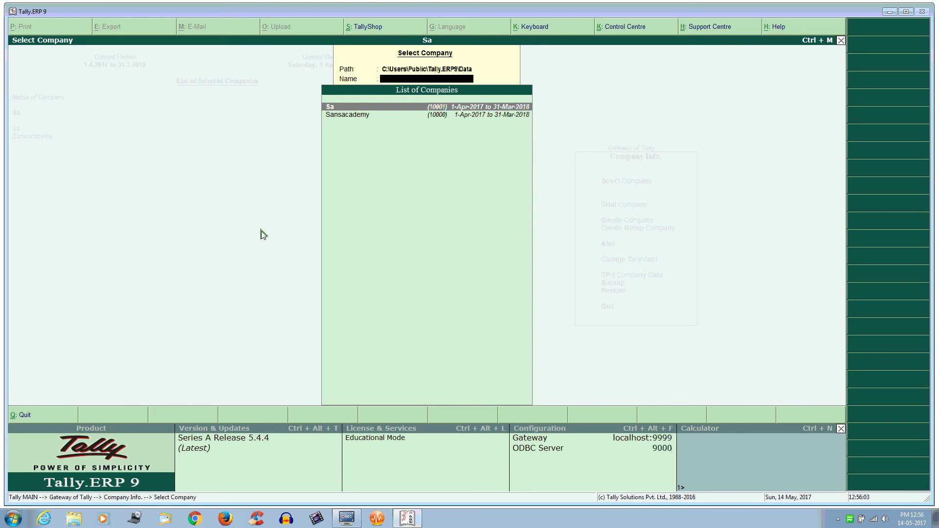
key(Down)
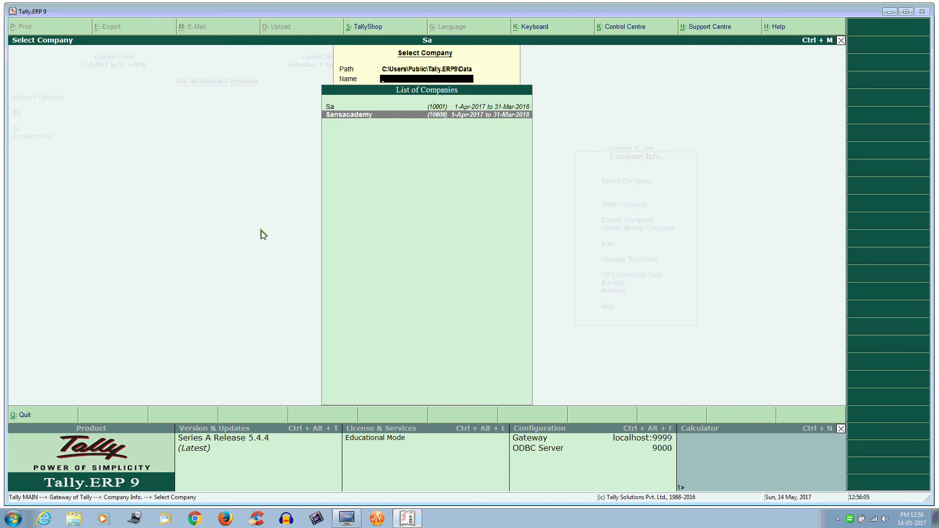
key(Return)
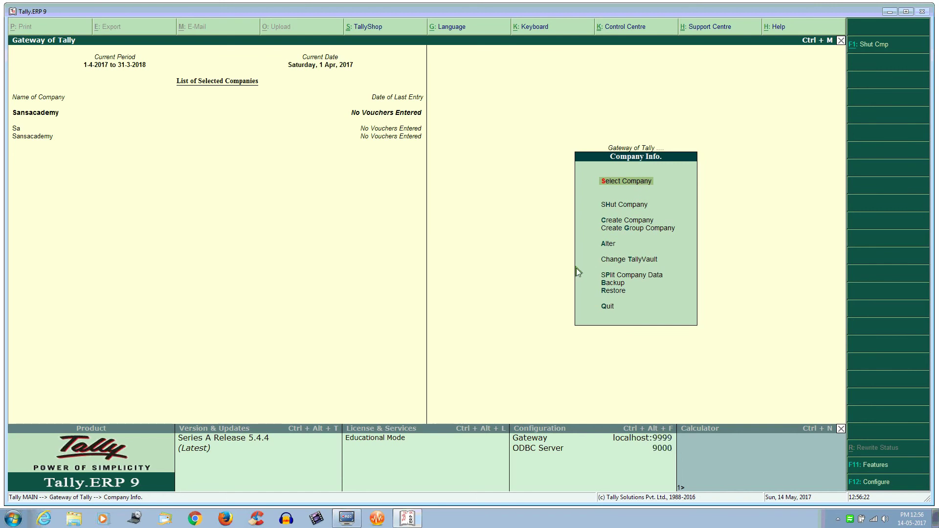
key(Down)
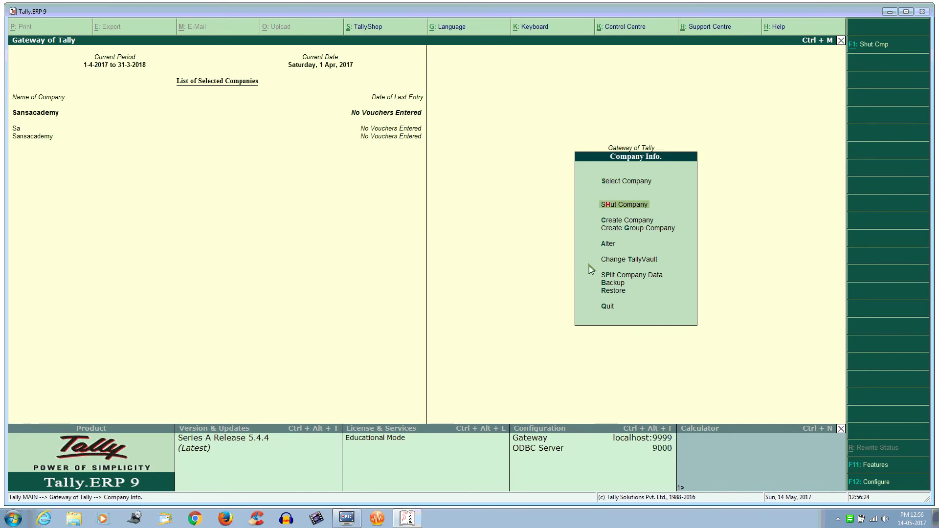
key(Down)
key(Down)
key(Down)
key(Return)
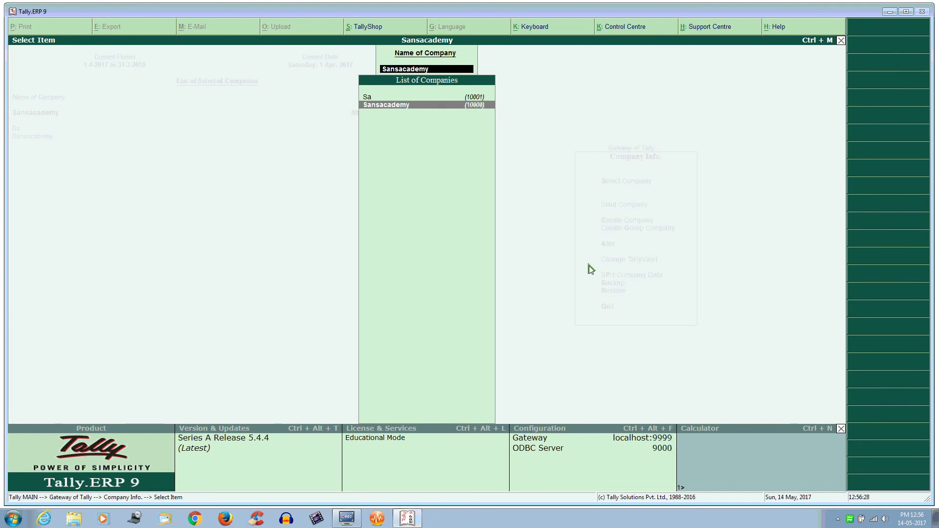
key(Return)
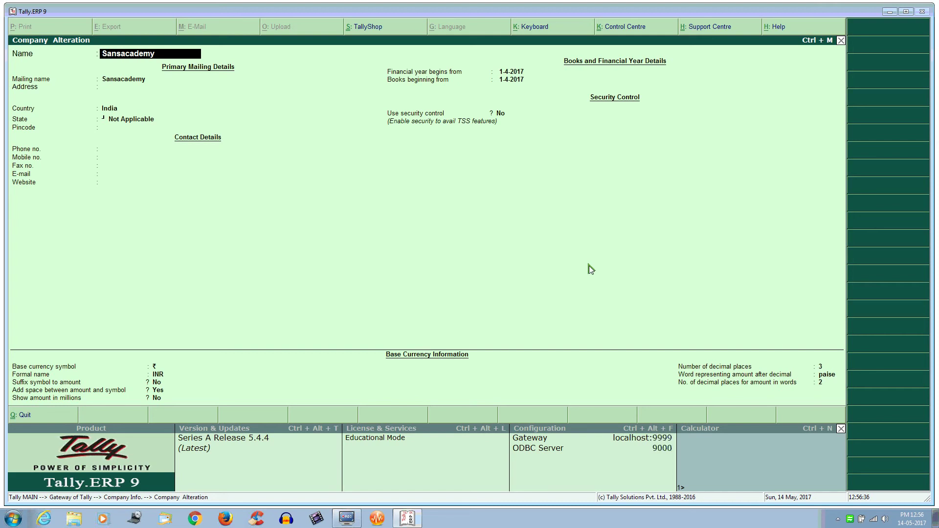
key(Return)
key(BackSpace)
key(Return)
key(Return)
key(Return)
key(Return)
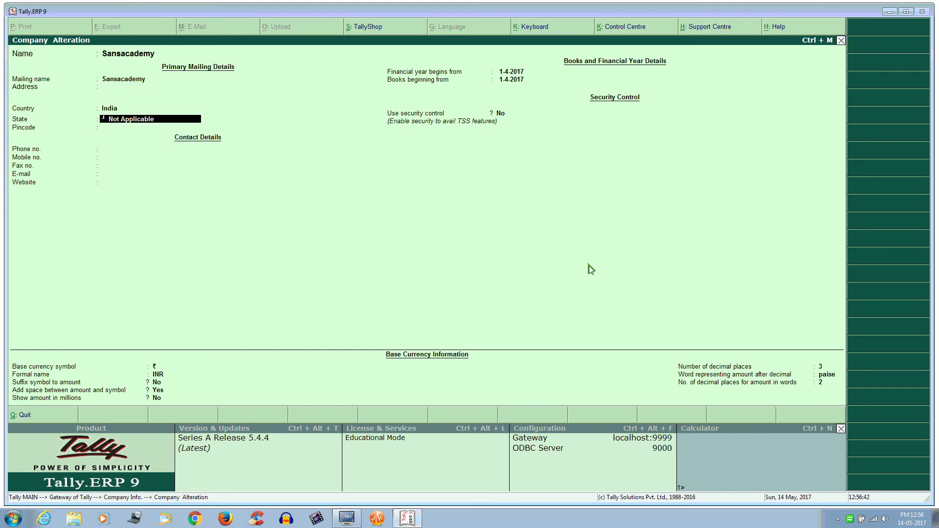
key(Return)
key(Return)
key(Return)
key(Return)
key(Return)
key(Return)
key(Return)
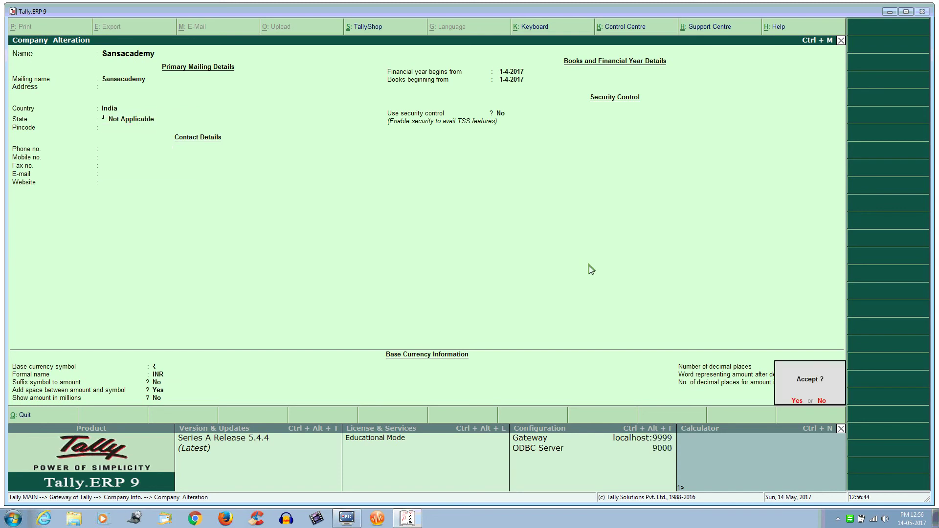
key(Return)
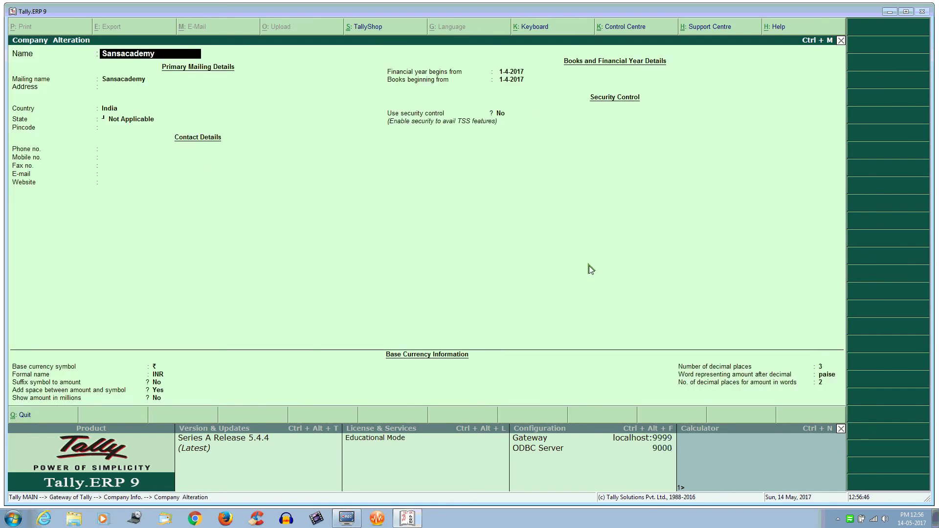
key(Return)
key(Return)
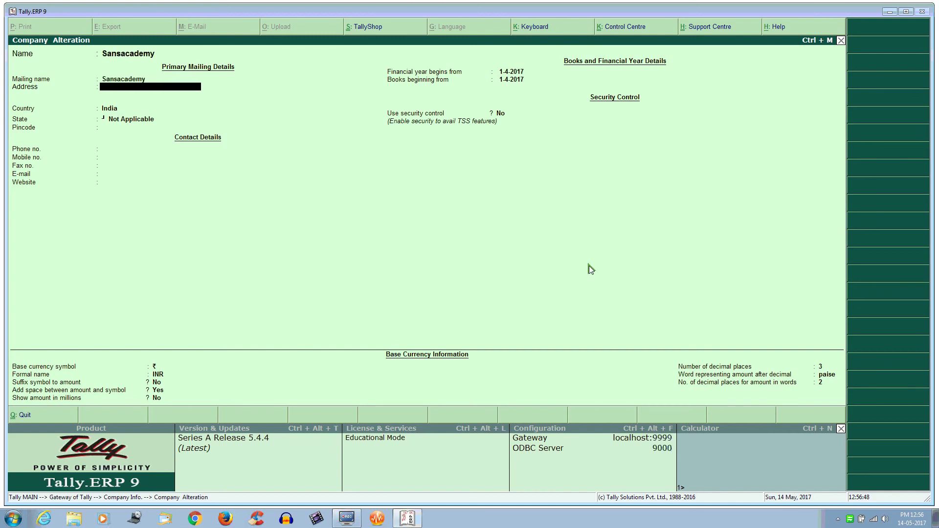
key(Return)
key(Return)
key(Return)
key(Return)
key(Return)
key(Return)
key(Return)
key(Return)
key(Return)
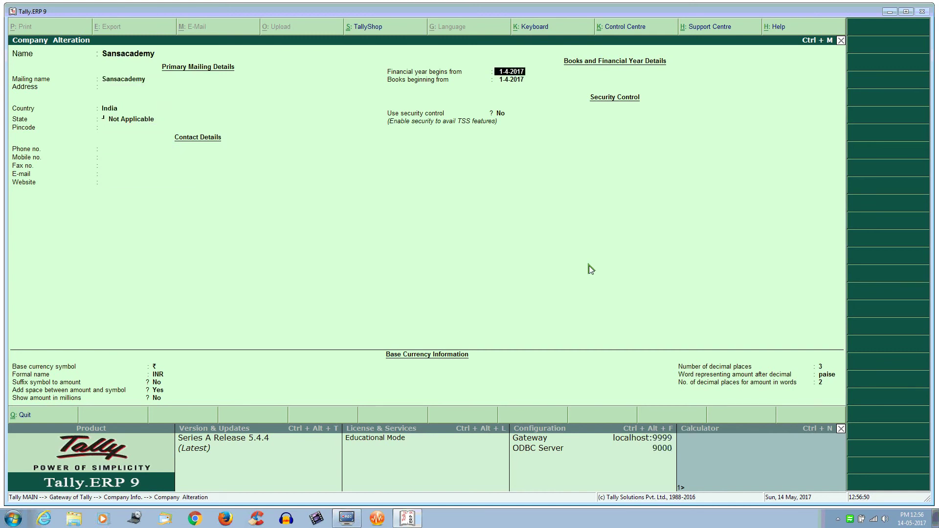
key(Return)
key(Return)
key(Return)
key(Return)
key(Return)
key(Return)
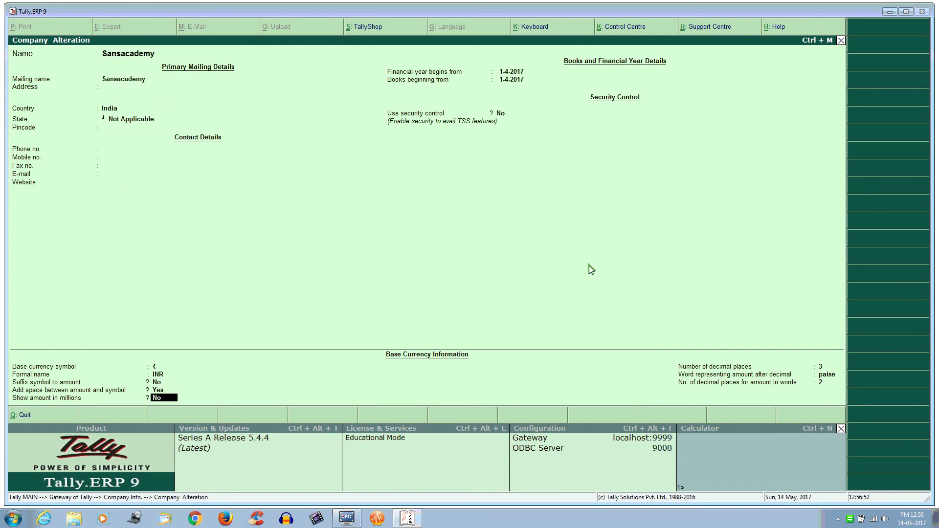
key(Return)
key(Return)
key(Return)
key(Return)
key(Return)
key(Return)
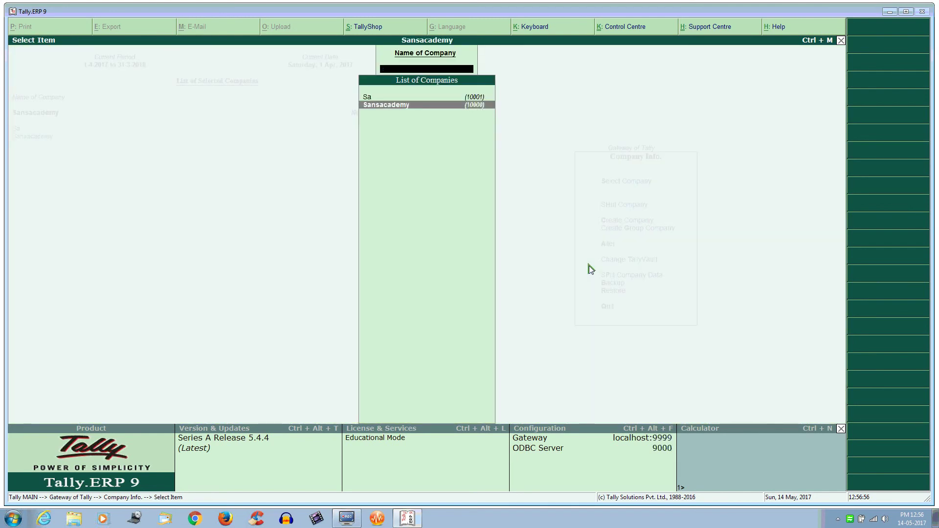
key(Escape)
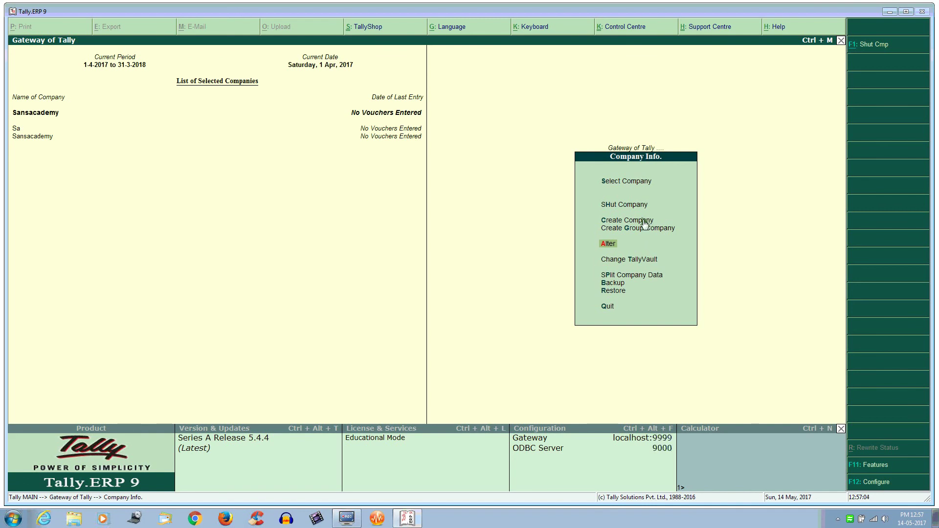
Shut the Sa company from the List of Companies so only Sansacademy remains loaded.
key(Up)
key(Up)
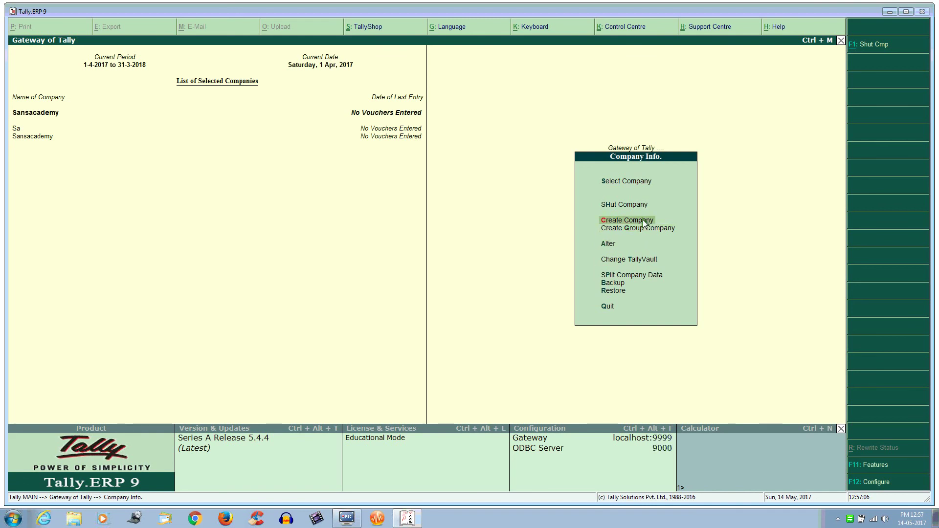
key(Up)
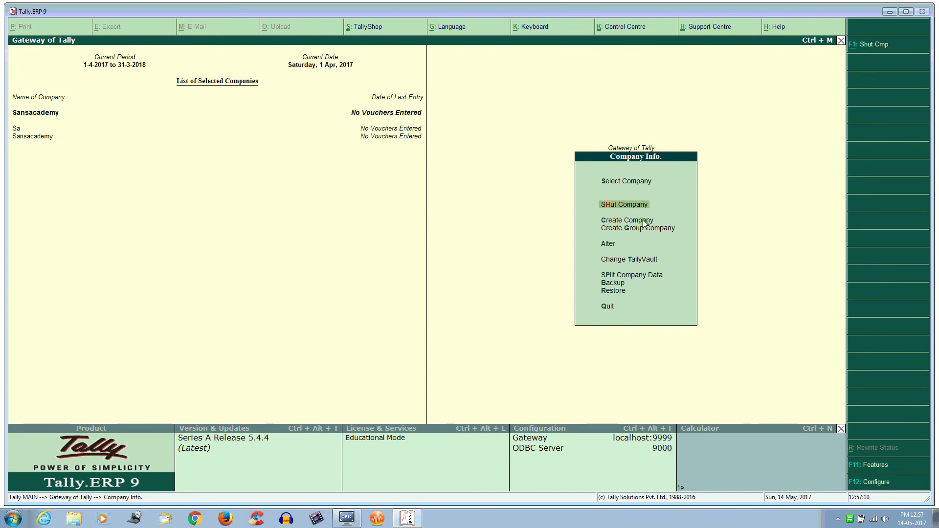
key(Return)
key(Up)
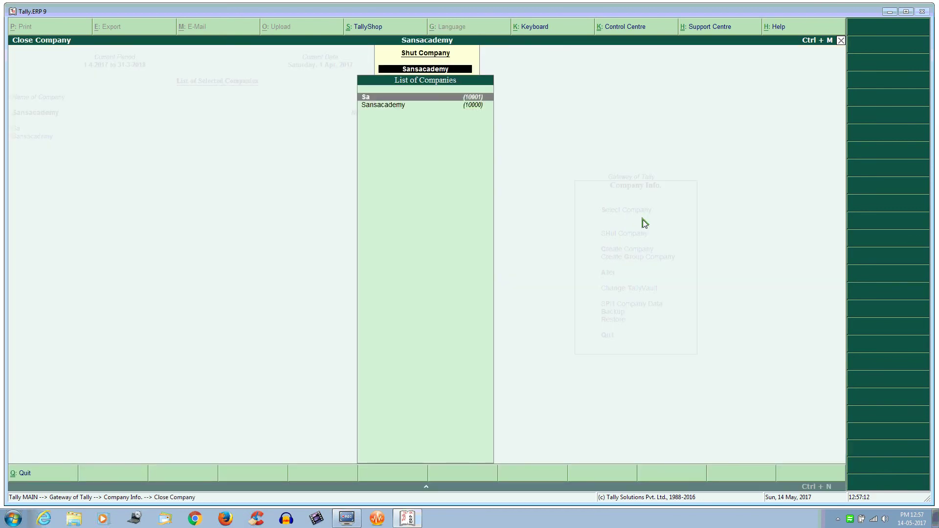
key(Down)
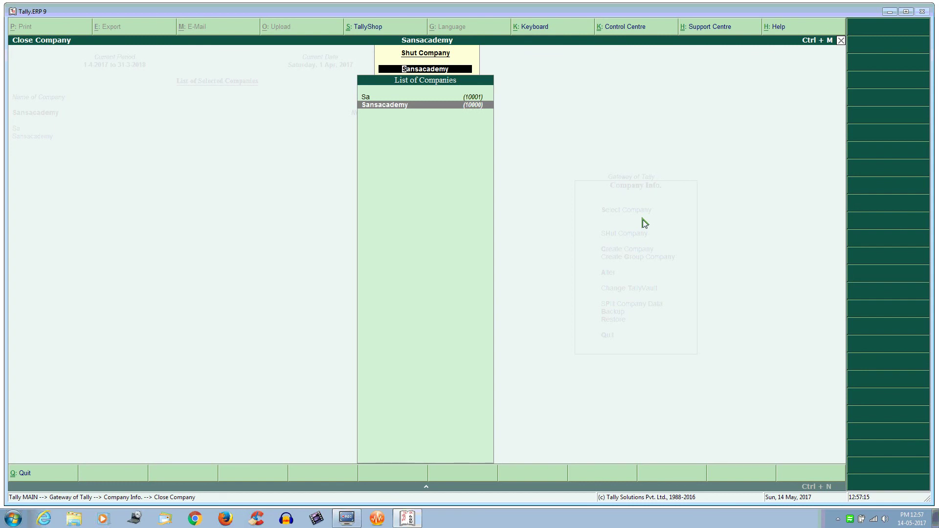
key(Up)
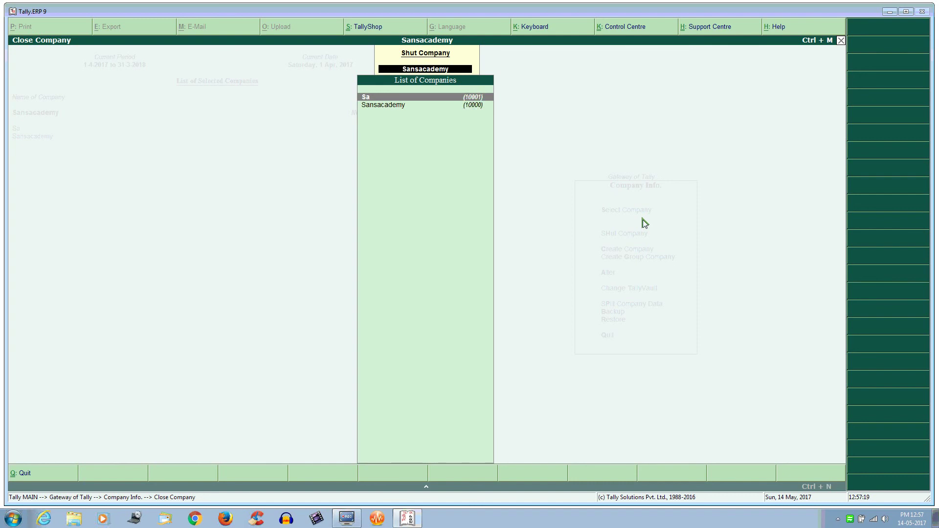
key(Escape)
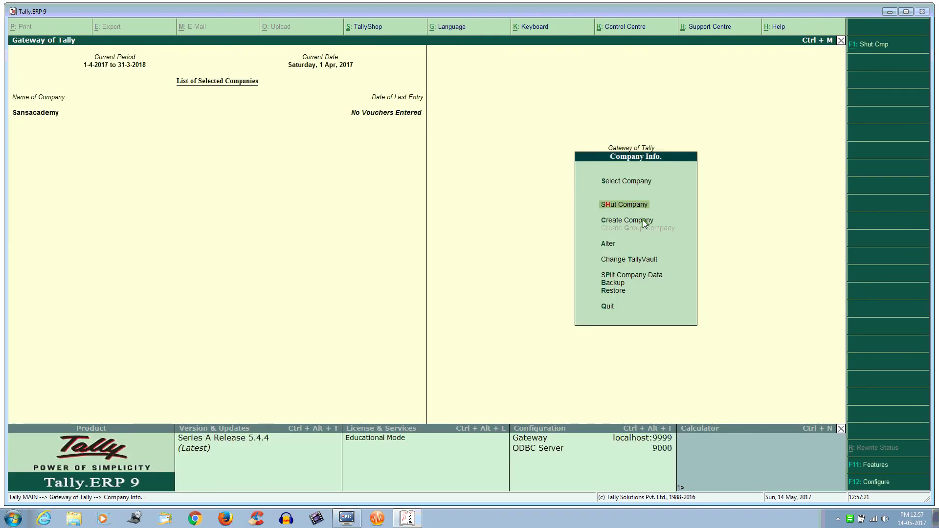